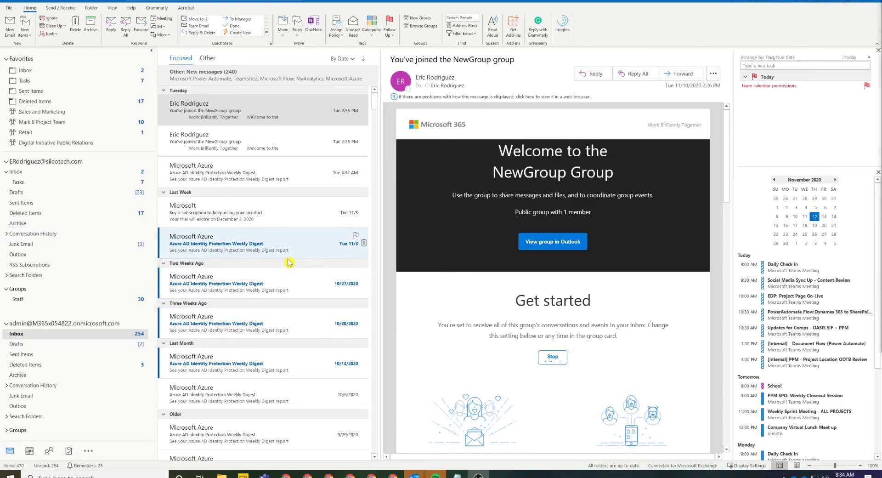
# Switch Outlook from Mail to People and start a new contact group.
pyautogui.click(49, 452)
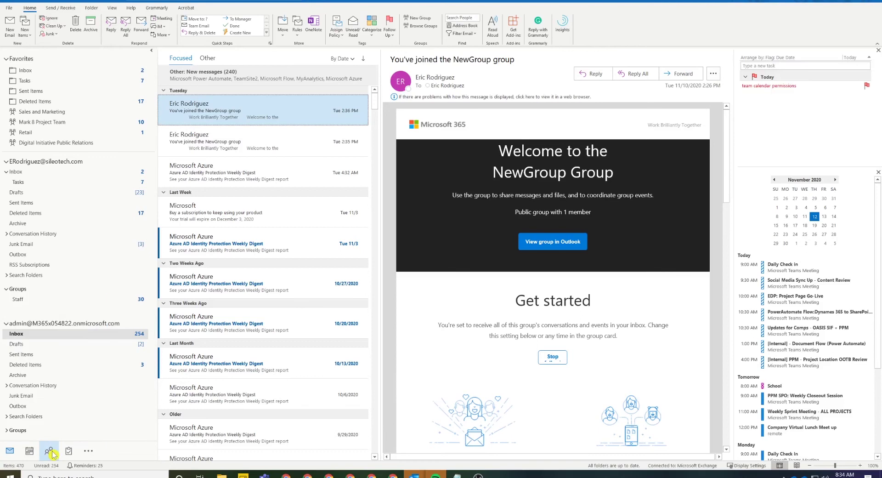
pyautogui.click(49, 452)
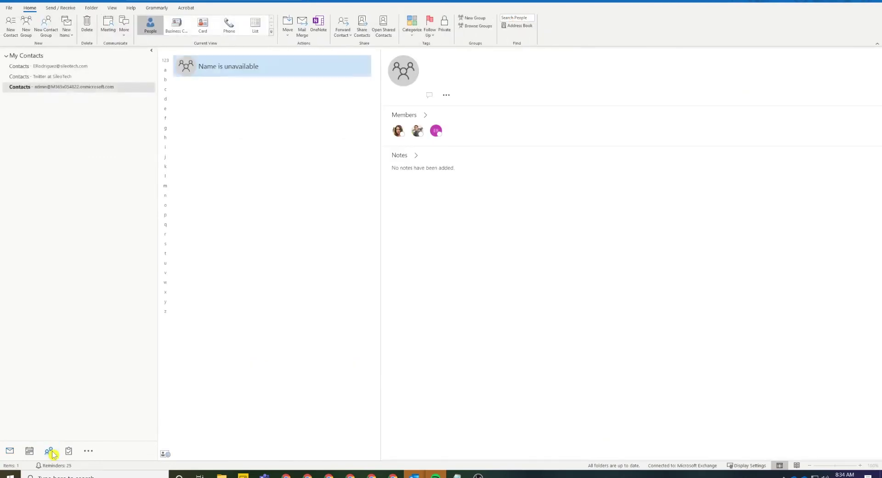
pyautogui.click(46, 33)
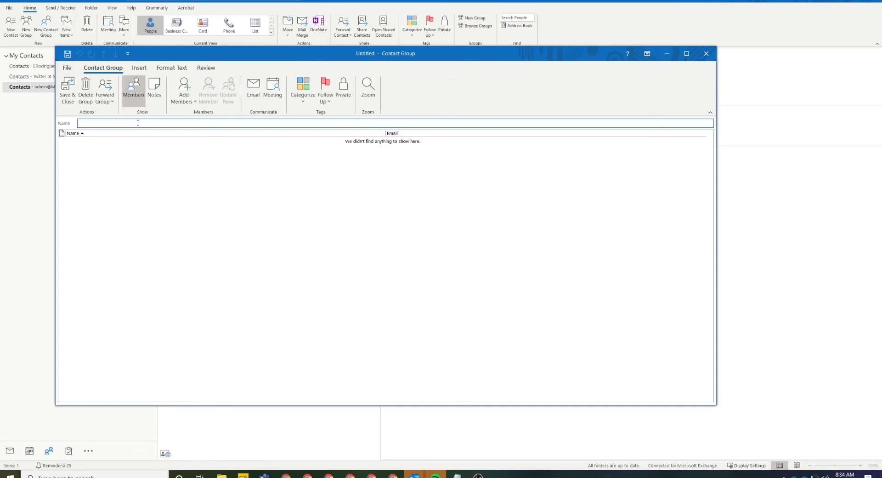
# Enter 'Social Media Team' as the contact group's name, fixing a stray extra letter.
pyautogui.write('Sss')
pyautogui.press('BackSpace')
pyautogui.write('ocial Media Team')
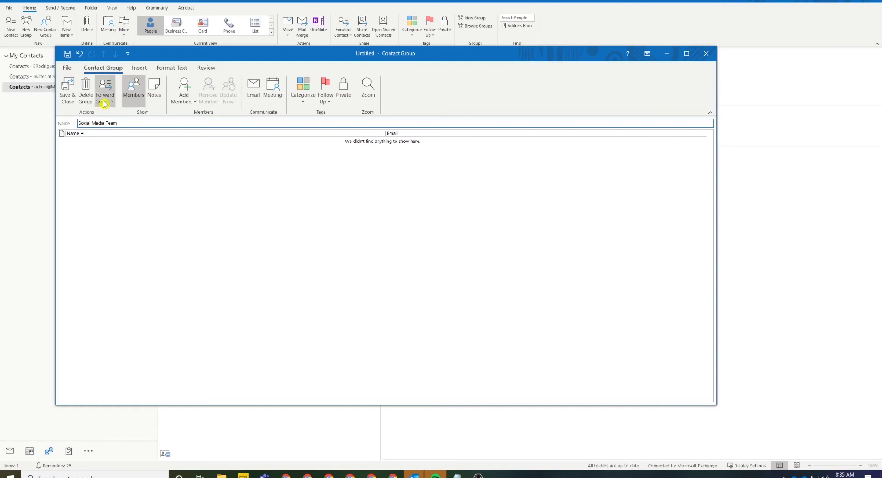
pyautogui.click(112, 159)
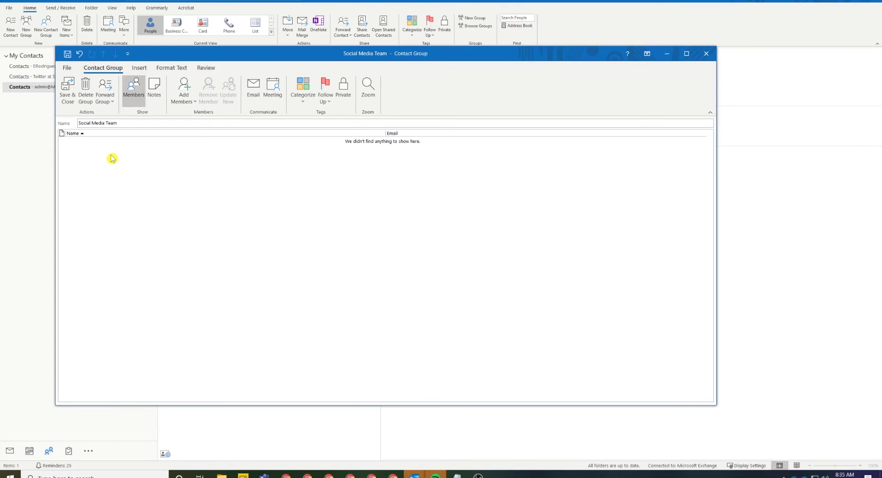
# Add members from the Address Book, starting with the retail manager.
pyautogui.click(187, 104)
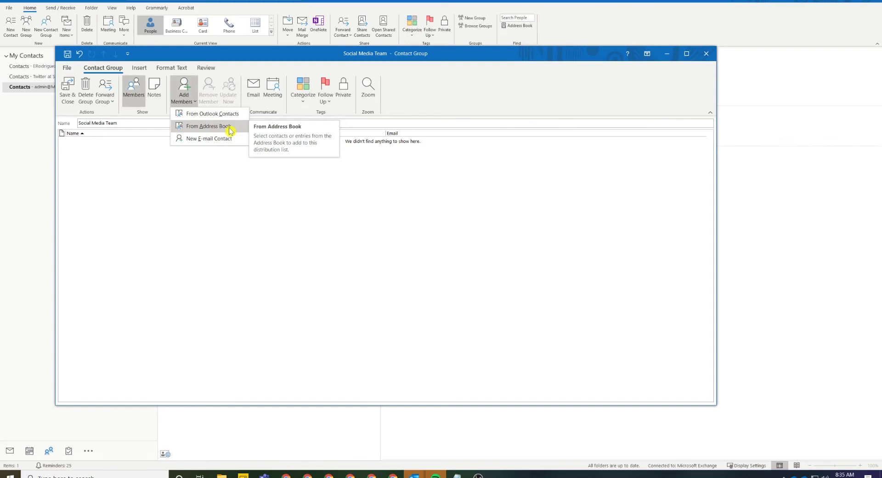
pyautogui.click(209, 126)
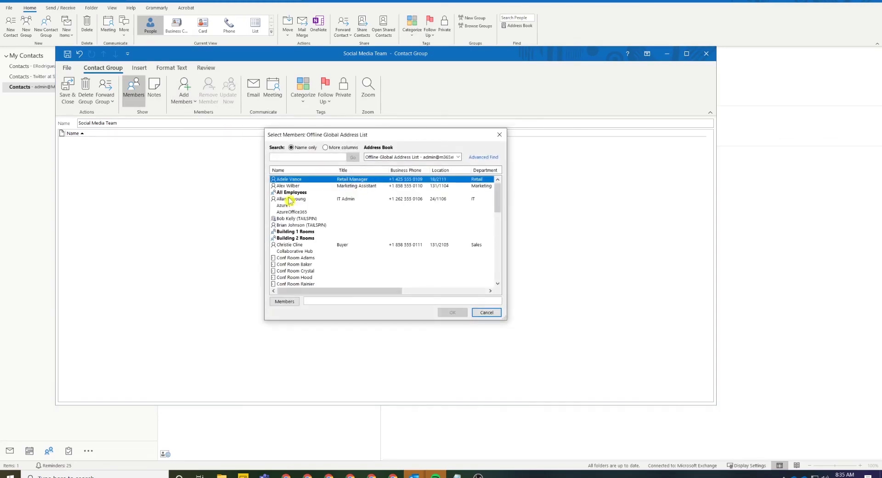
pyautogui.doubleClick(323, 180)
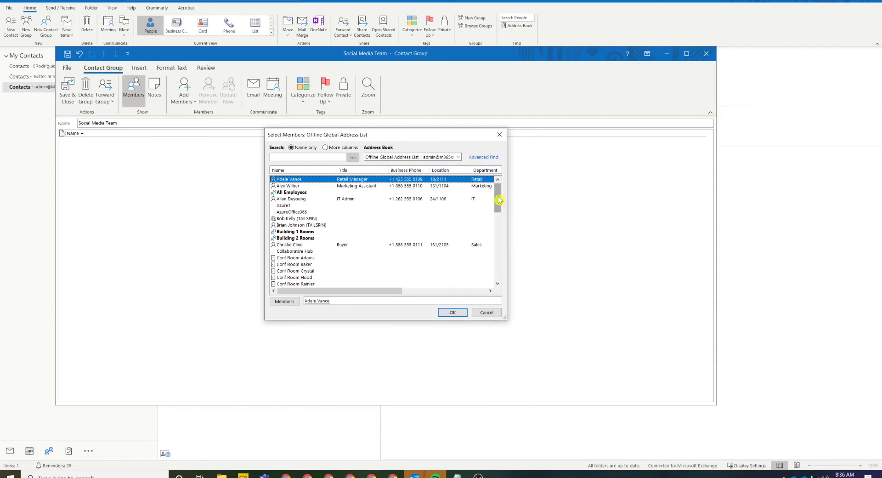
# Search the address list by name and add the marketing manager, marketing assistant and buyer.
pyautogui.moveTo(500, 198); pyautogui.dragTo(498, 232)
pyautogui.scroll(-5, 417, 236)
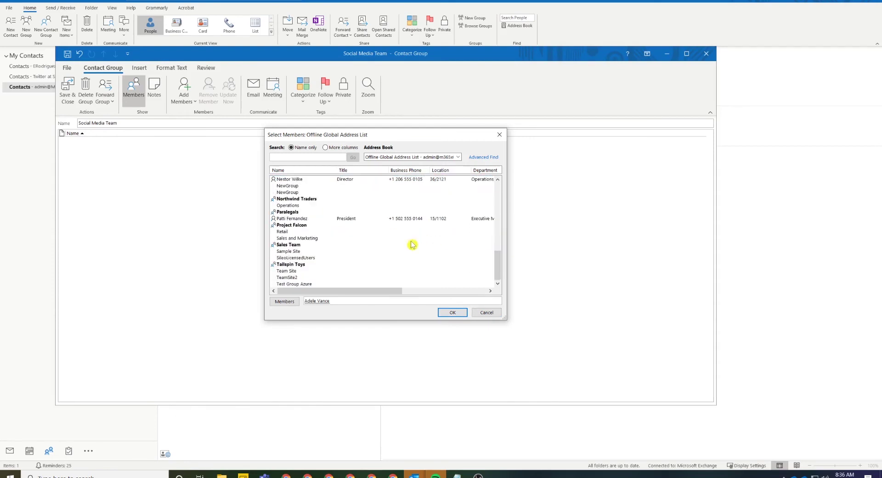
pyautogui.scroll(4, 412, 244)
pyautogui.click(304, 157)
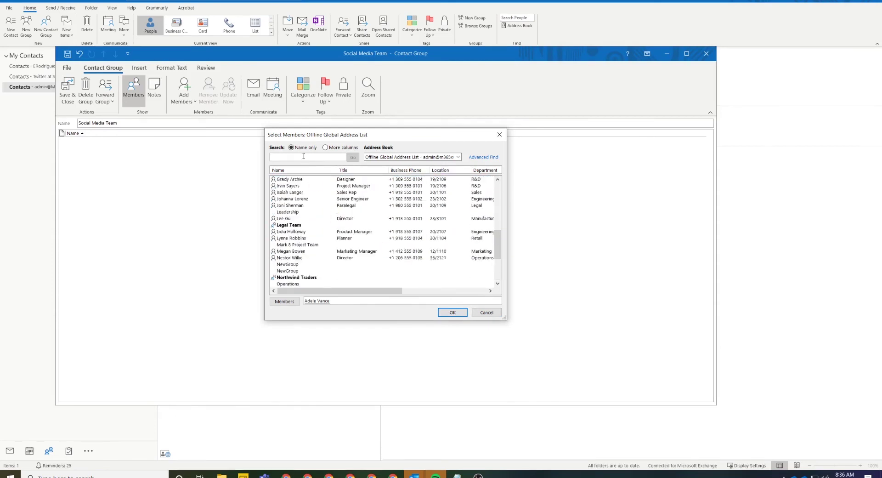
pyautogui.write('megan')
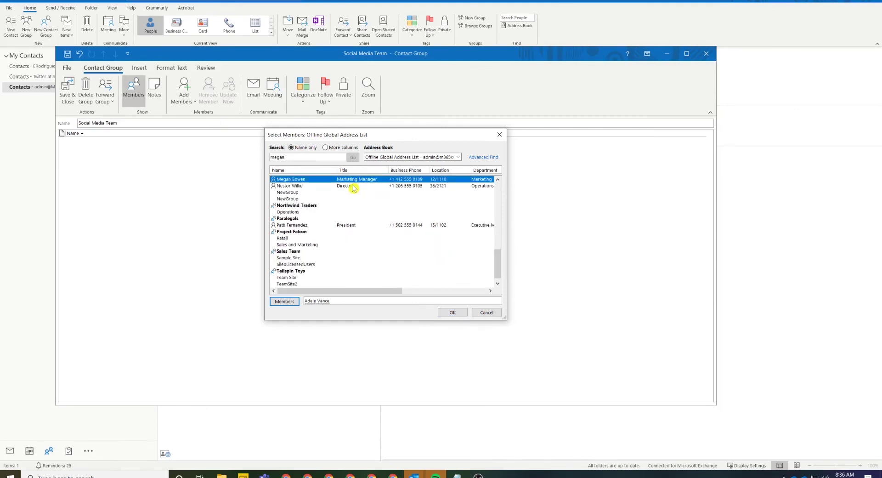
pyautogui.doubleClick(322, 179)
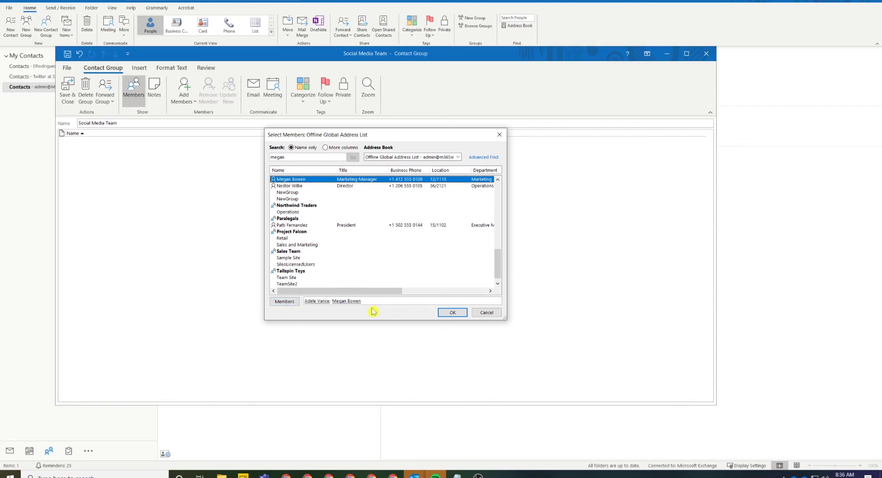
pyautogui.scroll(-1, 361, 248)
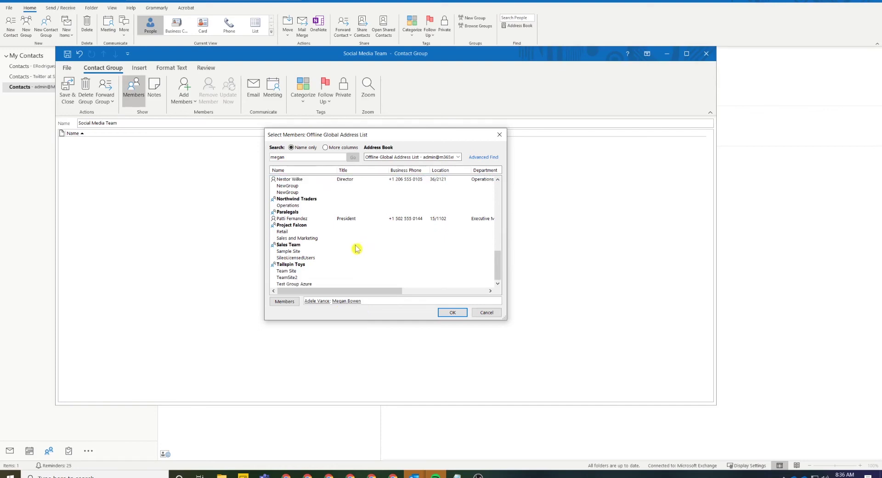
pyautogui.scroll(10, 357, 248)
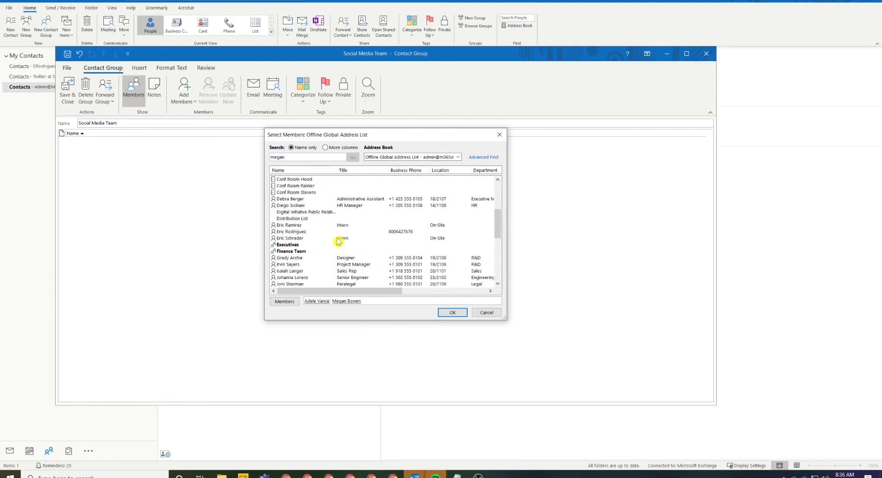
pyautogui.scroll(5, 337, 242)
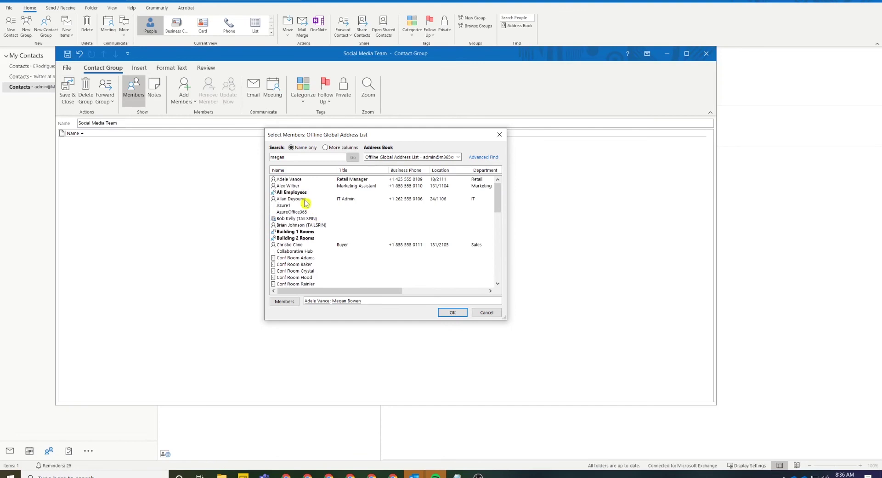
pyautogui.doubleClick(297, 186)
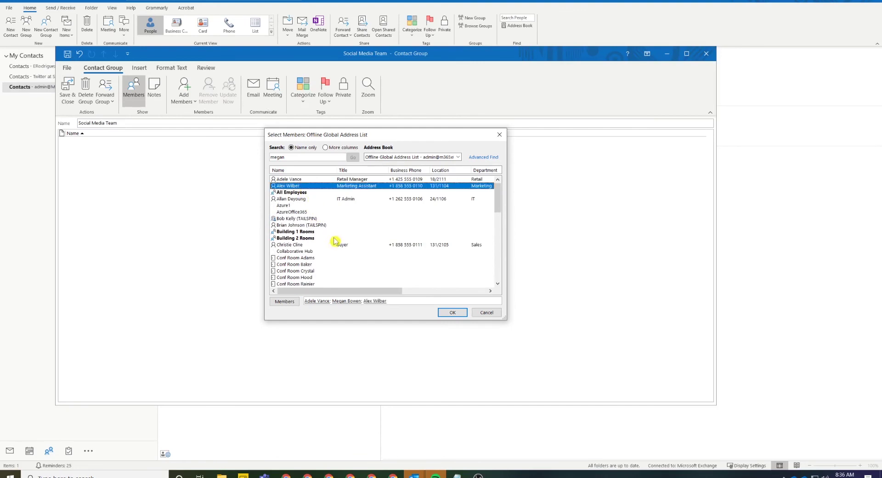
pyautogui.scroll(-1, 334, 241)
pyautogui.doubleClick(299, 225)
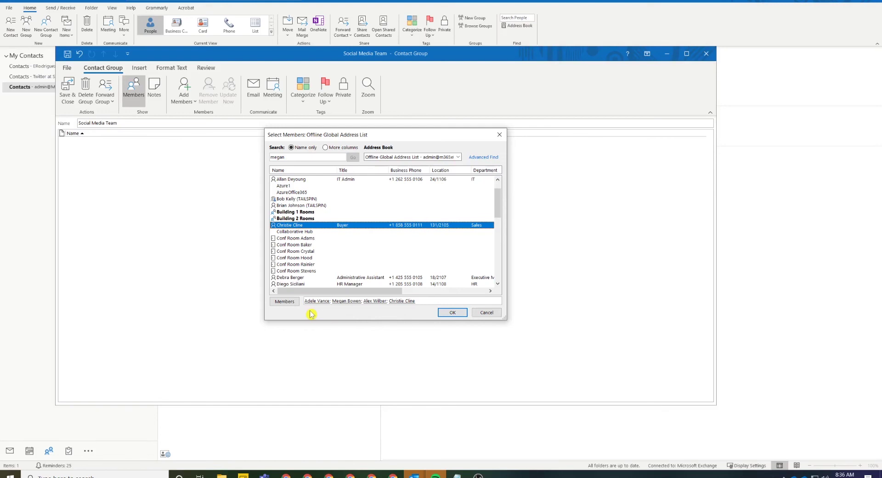
# Confirm the four selected members, then save and close the Social Media Team group.
pyautogui.click(453, 313)
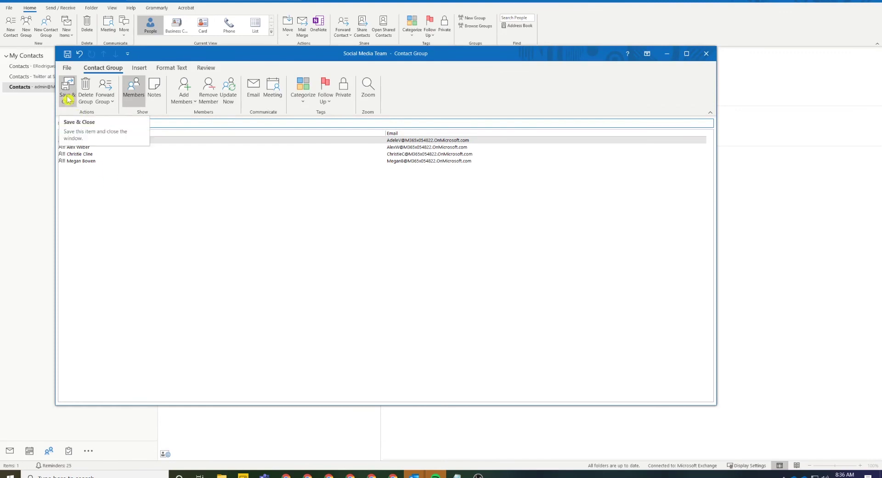
pyautogui.click(68, 99)
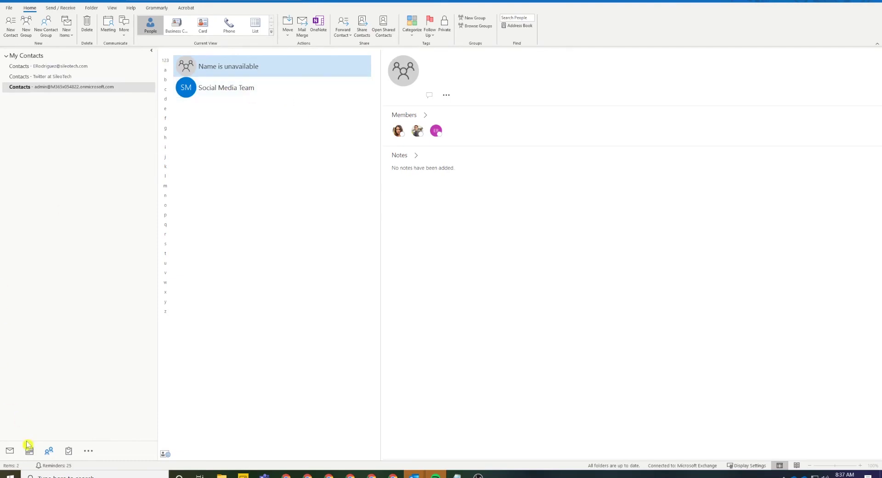
# Back in Mail, start a new email and type 'social' in the To field.
pyautogui.click(11, 451)
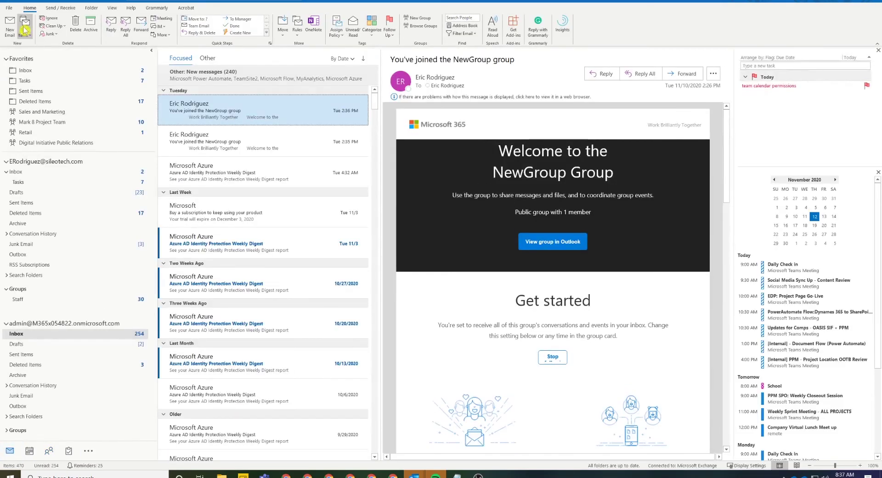
pyautogui.click(10, 31)
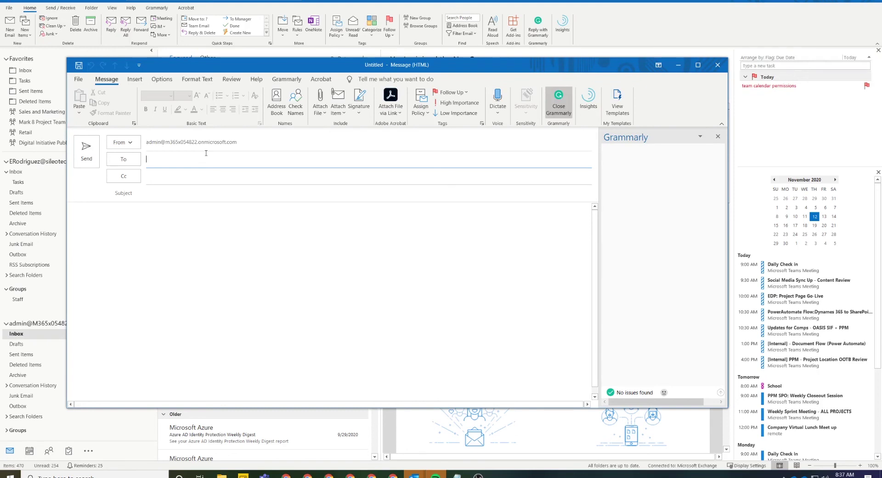
pyautogui.write('social')
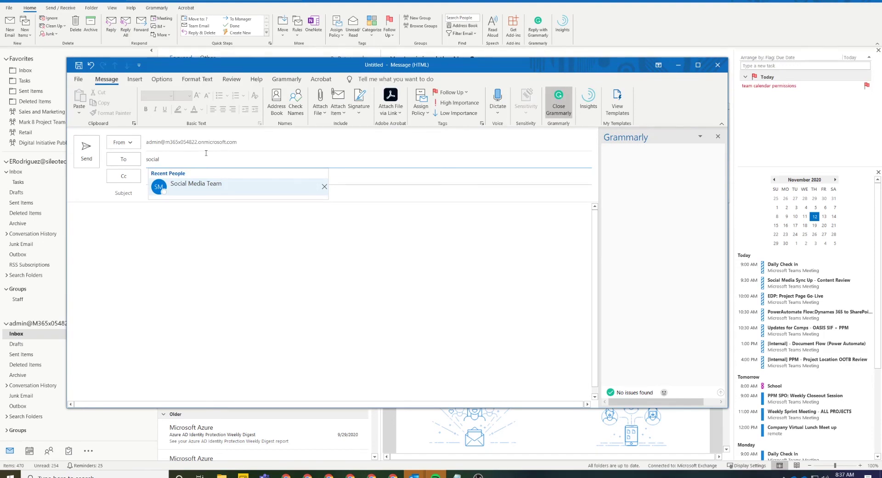
# Accept Social Media Team as the recipient and check its card lists four members.
pyautogui.press('Return')
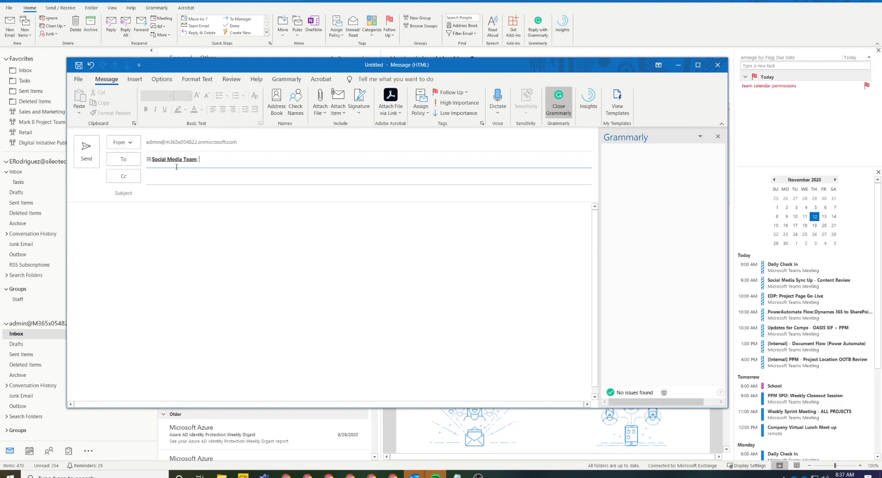
pyautogui.moveTo(179, 157)
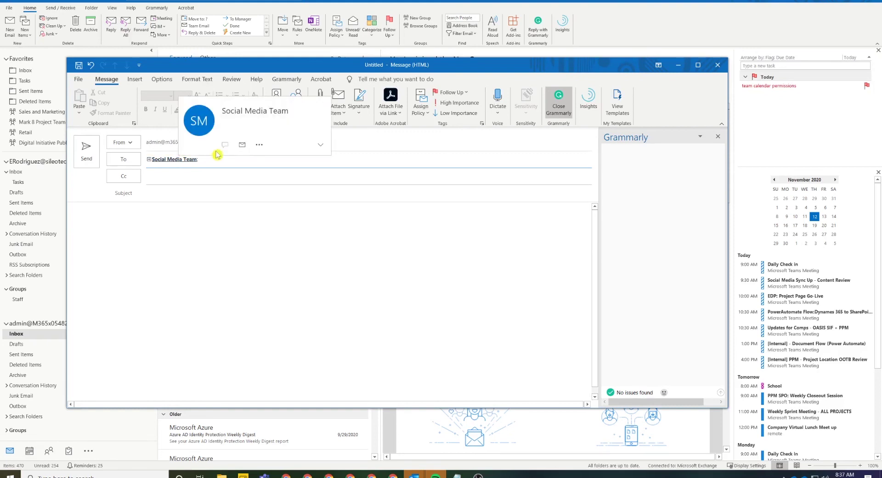
pyautogui.click(322, 146)
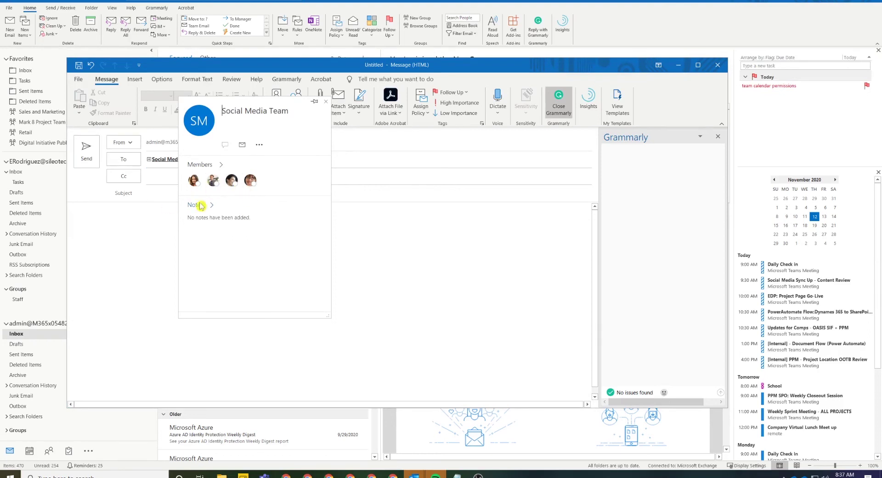
pyautogui.click(118, 235)
pyautogui.click(178, 191)
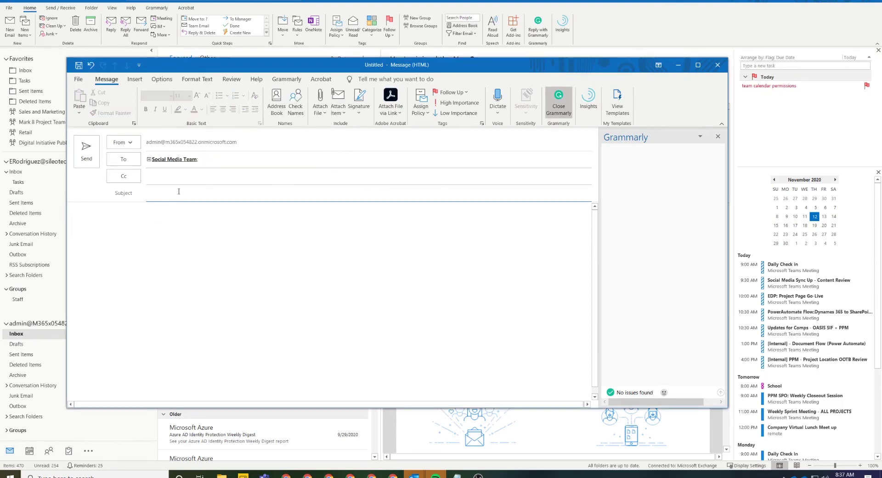